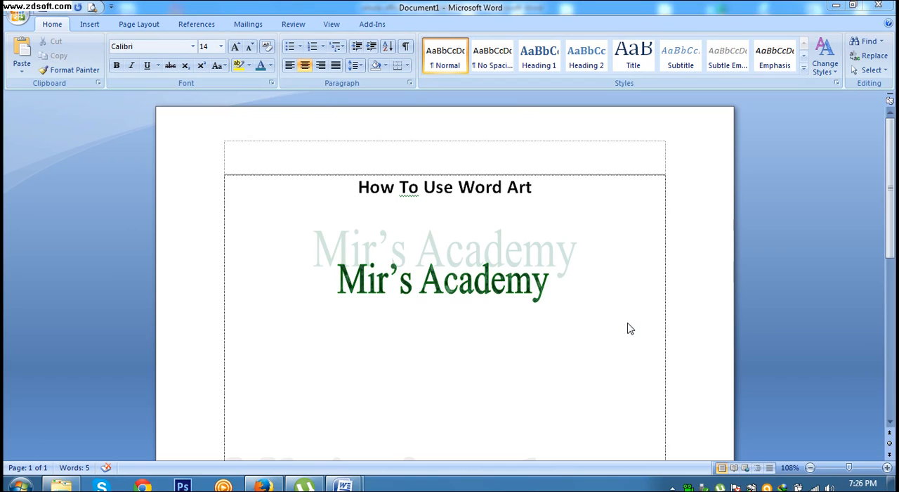
Step: Start a new WordArt in WordArt style 10 on a new line below the green Mir's Academy WordArt
{"action": "left_click", "coordinate": [365, 300]}
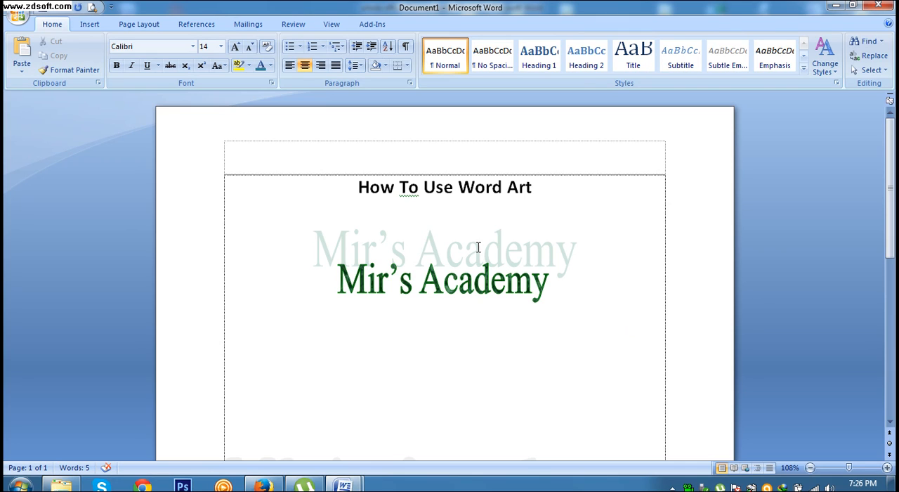
{"action": "key", "text": "Return"}
{"action": "left_click", "coordinate": [96, 28]}
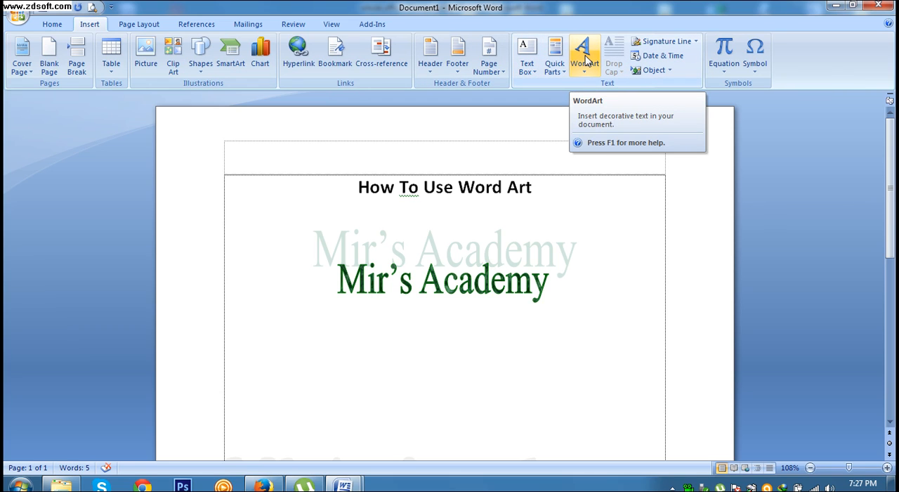
{"action": "left_click", "coordinate": [587, 61]}
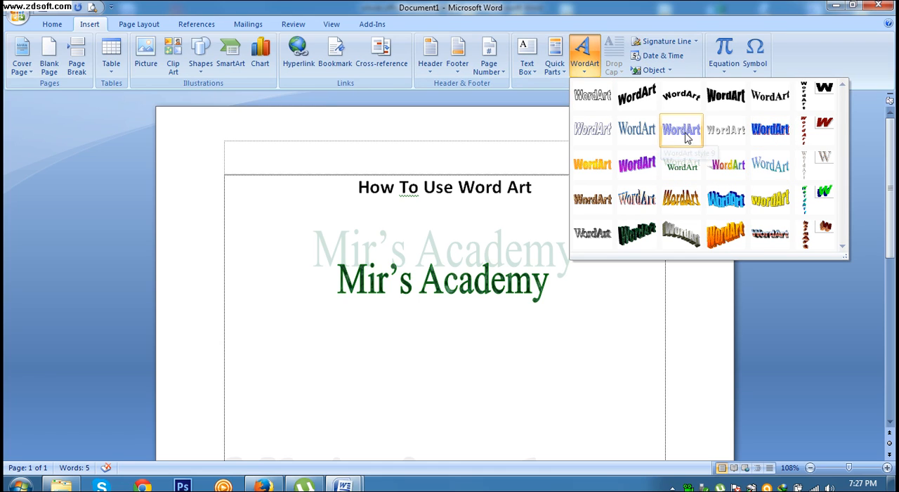
{"action": "left_click", "coordinate": [720, 137]}
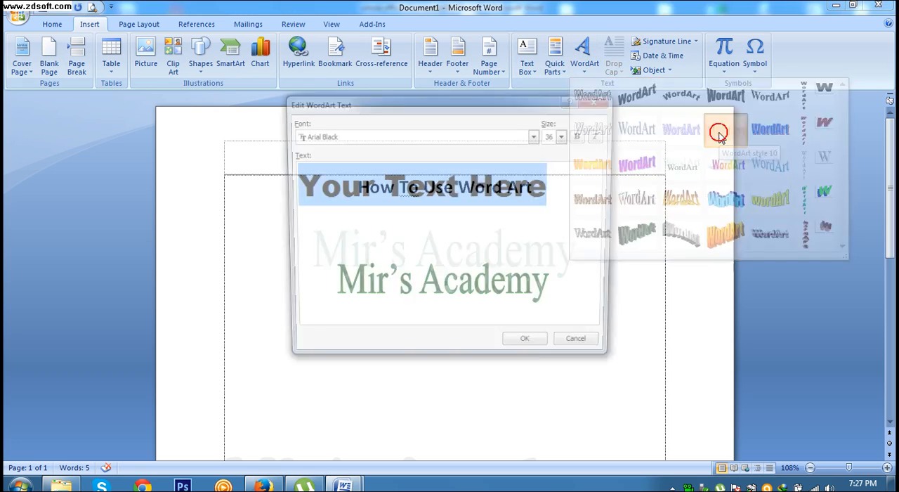
{"action": "left_click_drag", "start_coordinate": [458, 113], "coordinate": [482, 180]}
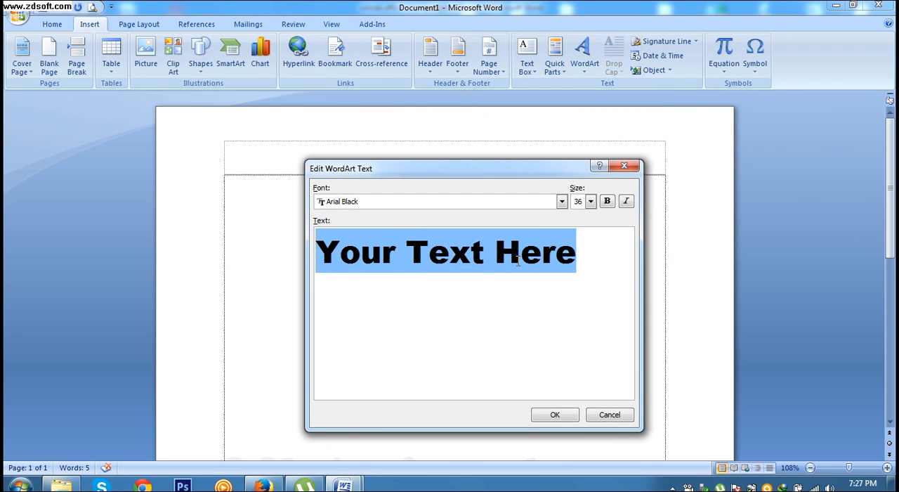
Step: Enter "Mir's Academy" as the WordArt text and insert it into the document
{"action": "type", "text": "M"}
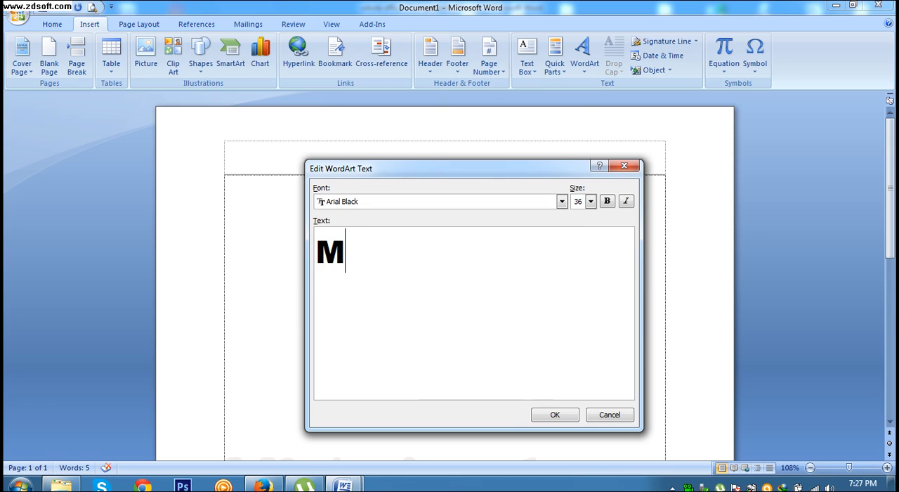
{"action": "type", "text": "ir's "}
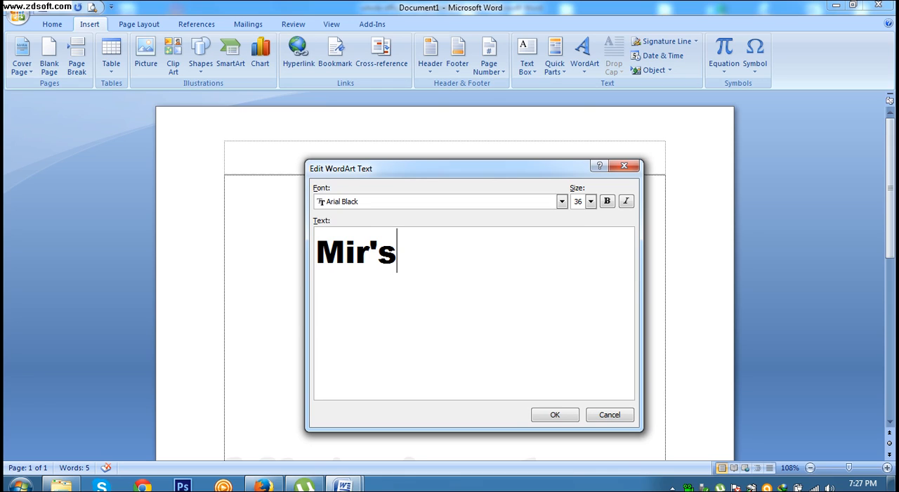
{"action": "type", "text": "a"}
{"action": "key", "text": "BackSpace"}
{"action": "type", "text": "Academy"}
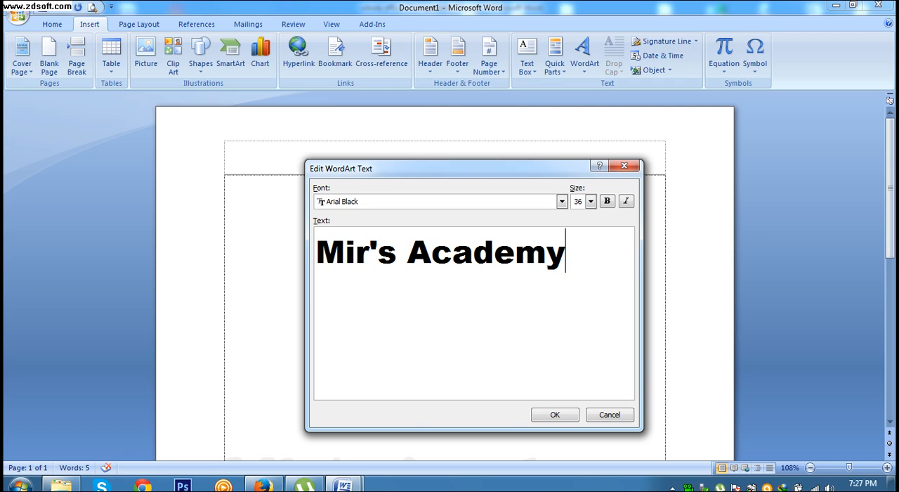
{"action": "left_click", "coordinate": [553, 415]}
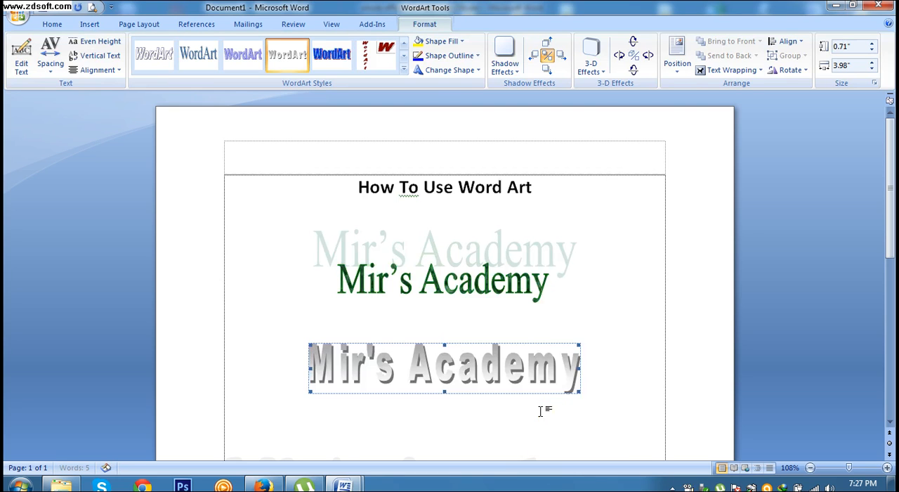
{"action": "left_click", "coordinate": [606, 361]}
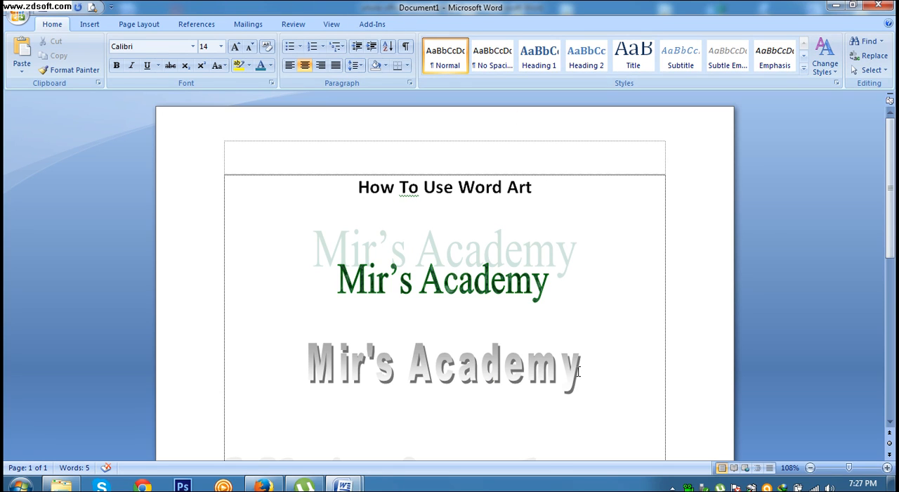
Step: Fill the new gray Mir's Academy WordArt with a medium blue theme color
{"action": "left_click", "coordinate": [556, 366]}
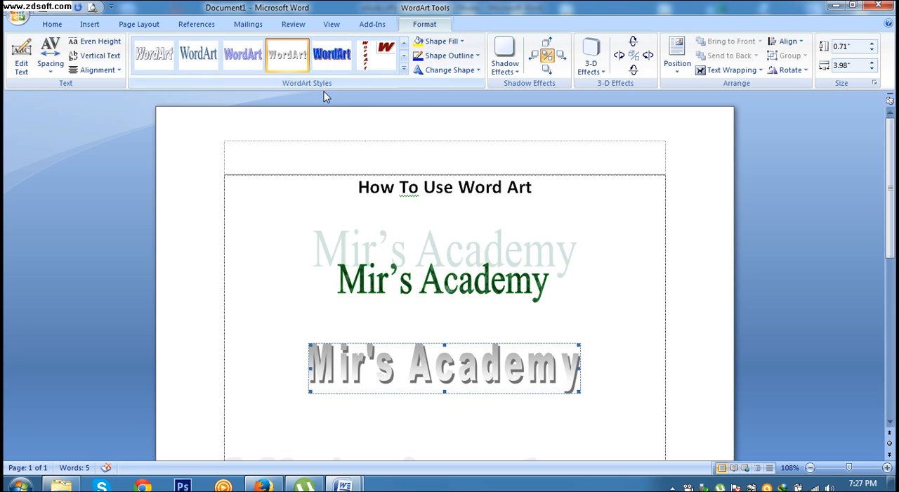
{"action": "left_click", "coordinate": [441, 41]}
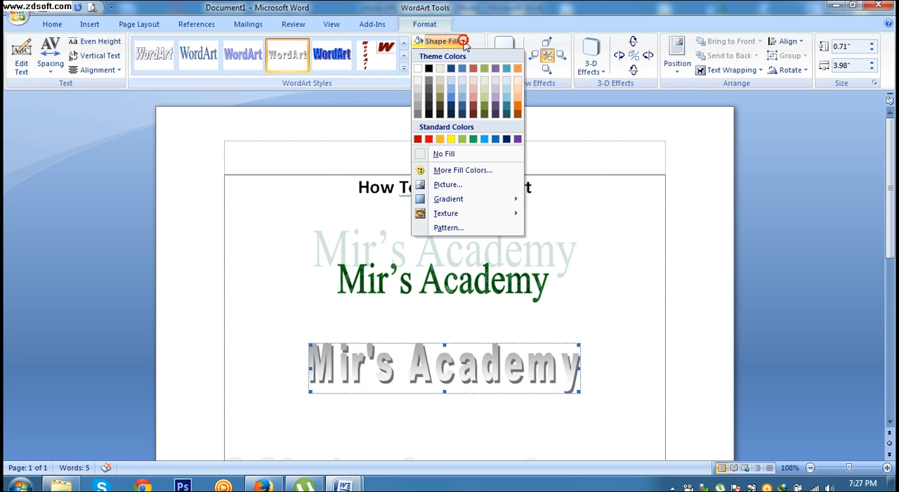
{"action": "left_click", "coordinate": [452, 100]}
{"action": "left_click", "coordinate": [612, 360]}
{"action": "left_click", "coordinate": [547, 373]}
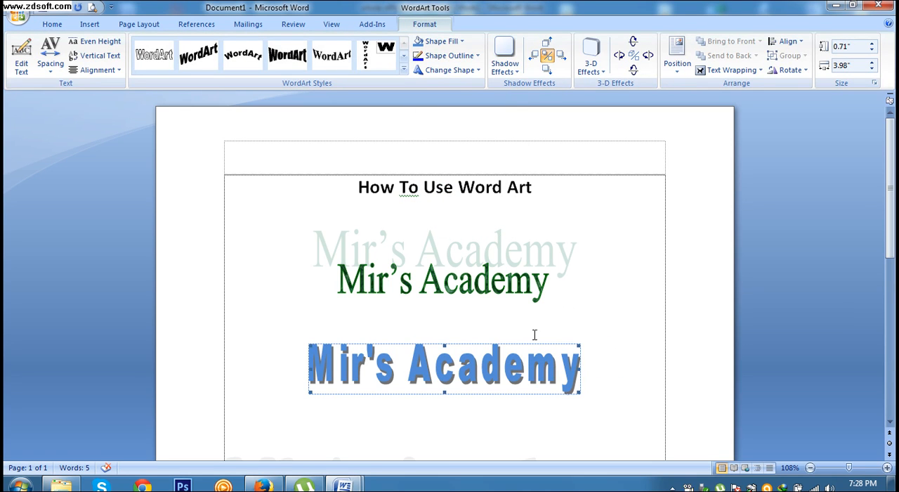
Step: Apply the last Additional Shadow Styles option to the blue WordArt, then try the 3-D effect and undo it
{"action": "left_click", "coordinate": [512, 70]}
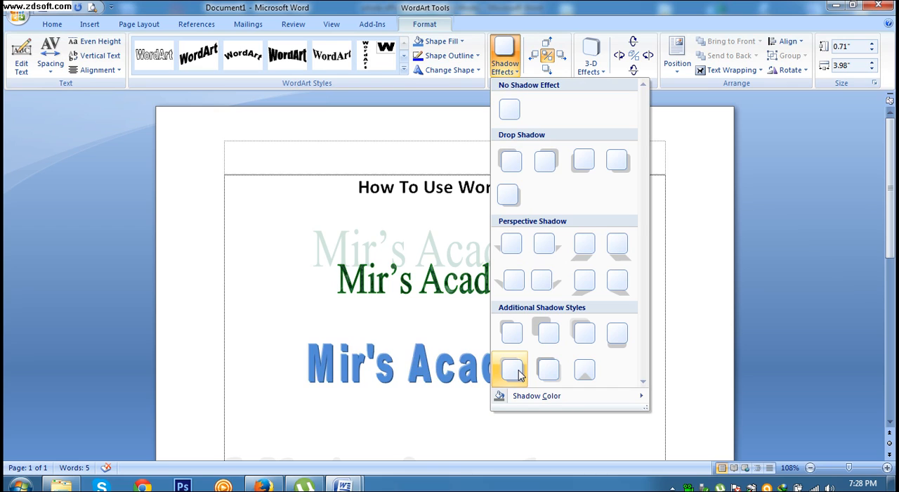
{"action": "left_click", "coordinate": [583, 370]}
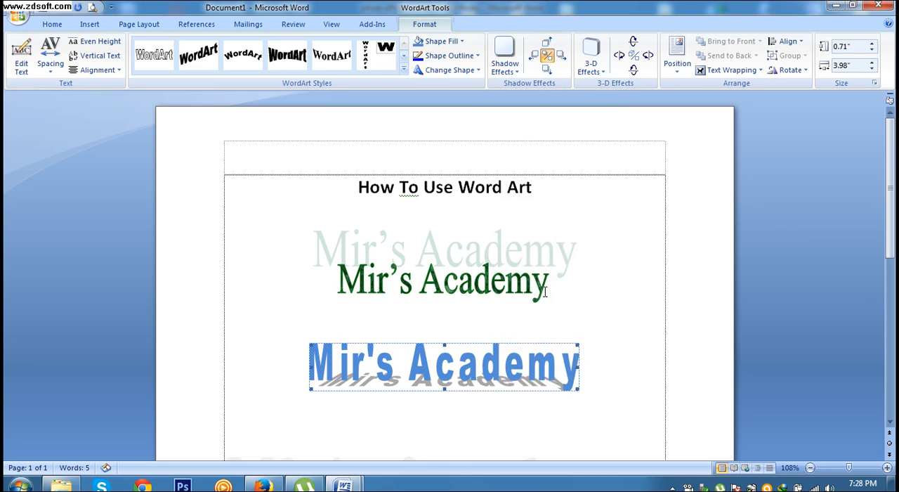
{"action": "left_click", "coordinate": [633, 58]}
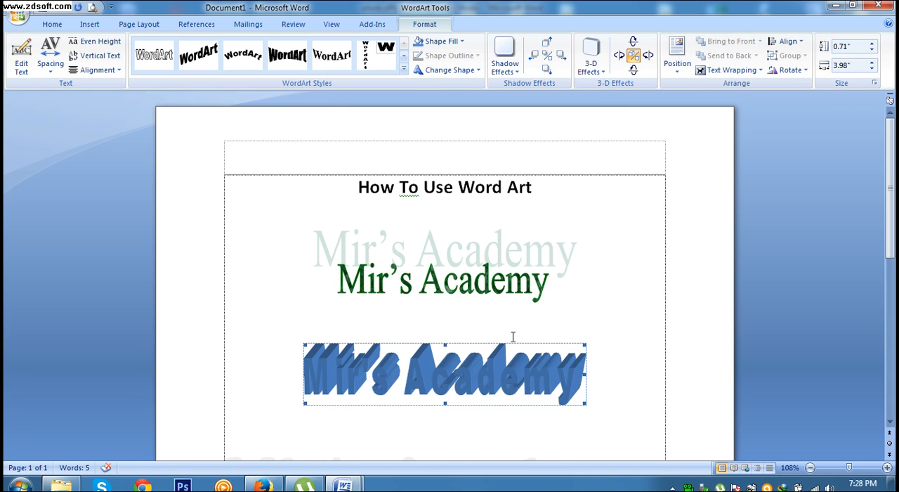
{"action": "key", "text": "ctrl+z"}
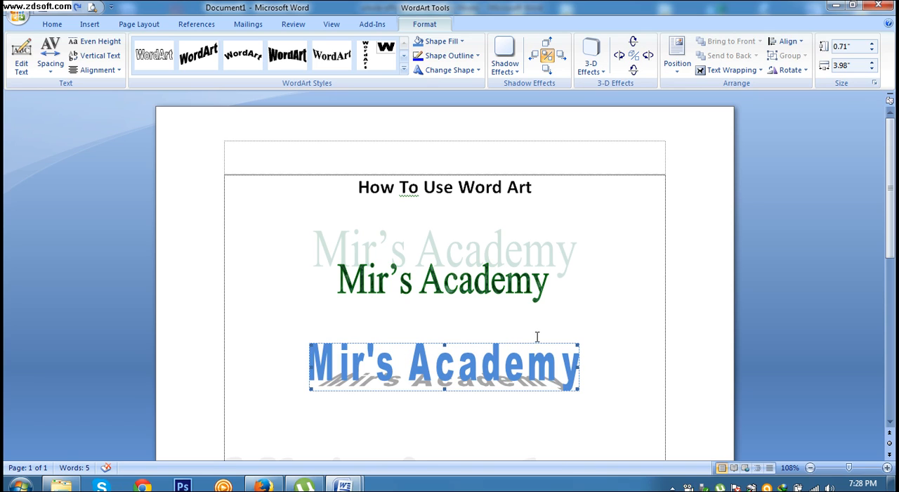
Step: Increase the width of the blue WordArt to 4.6 inches
{"action": "left_click", "coordinate": [873, 62]}
{"action": "left_click", "coordinate": [872, 62]}
{"action": "left_click", "coordinate": [873, 62]}
{"action": "left_click", "coordinate": [873, 62]}
{"action": "left_click", "coordinate": [873, 62]}
{"action": "left_click", "coordinate": [873, 61]}
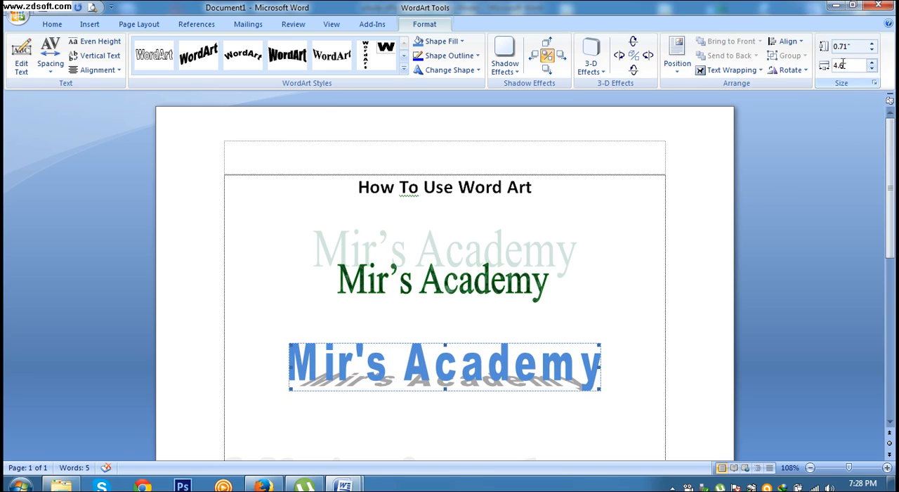
Step: Set the height of the blue WordArt to 0.8 inches
{"action": "left_click", "coordinate": [871, 50]}
{"action": "left_click", "coordinate": [872, 50]}
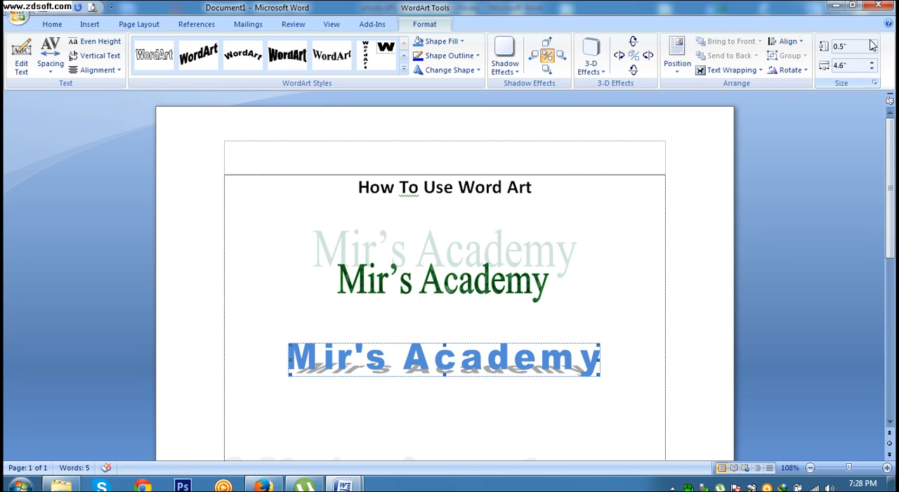
{"action": "left_click", "coordinate": [870, 39]}
{"action": "left_click", "coordinate": [870, 39]}
{"action": "left_click", "coordinate": [871, 42]}
{"action": "left_click", "coordinate": [871, 42]}
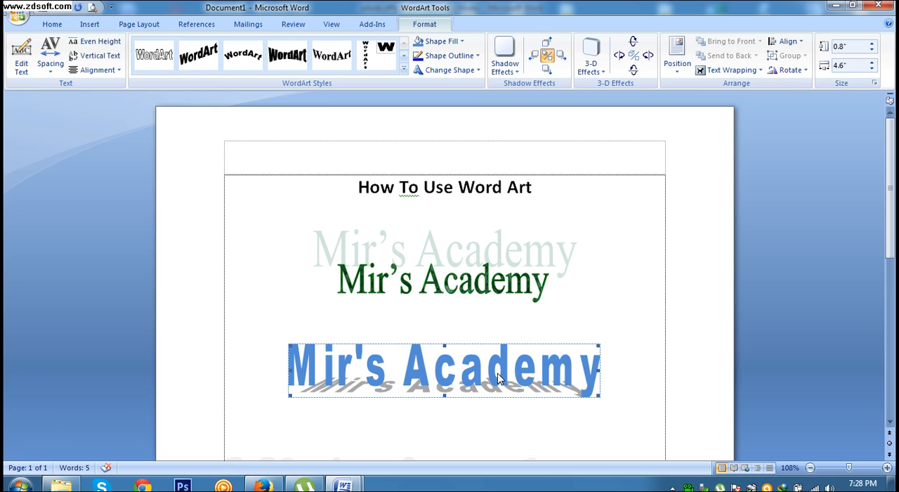
Step: Change the blue WordArt's character spacing to Normal, try Very Tight, and return it to Normal
{"action": "left_click", "coordinate": [53, 63]}
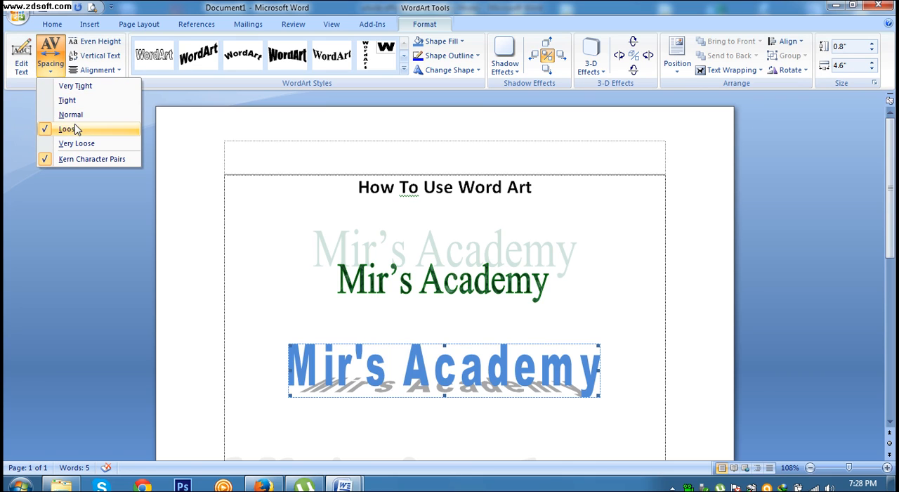
{"action": "left_click", "coordinate": [76, 115]}
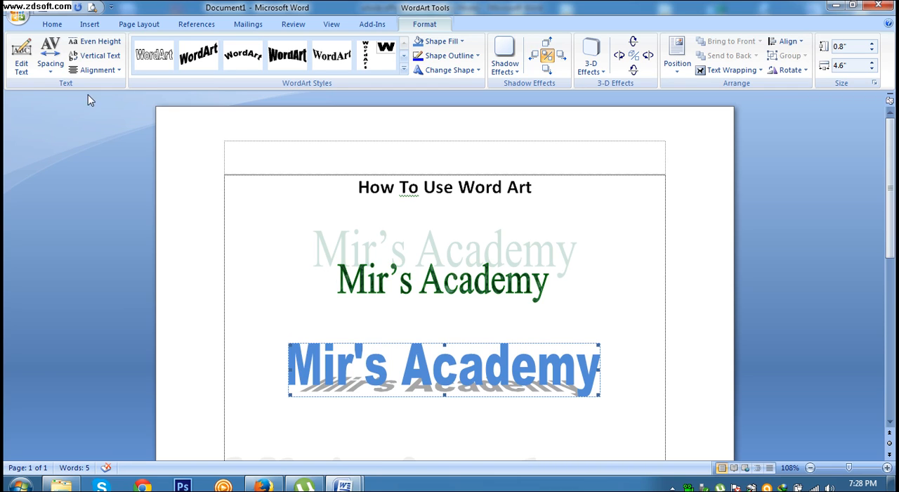
{"action": "left_click", "coordinate": [50, 60]}
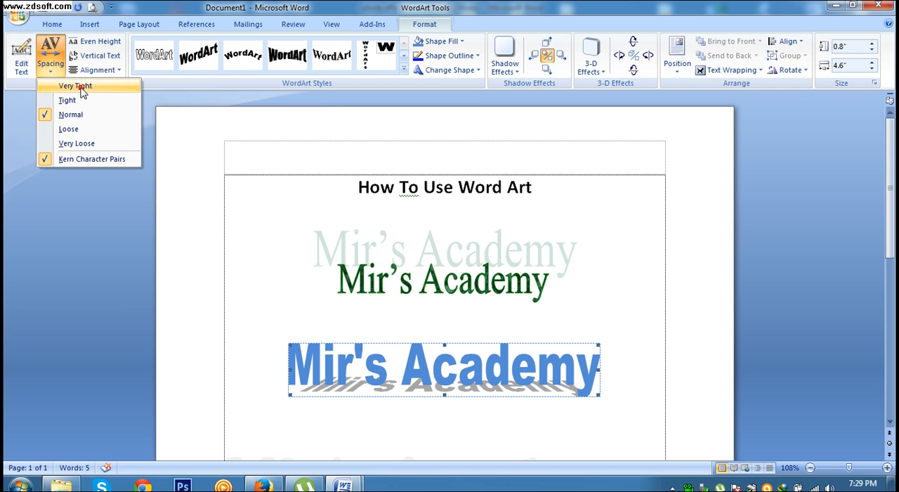
{"action": "left_click", "coordinate": [76, 86]}
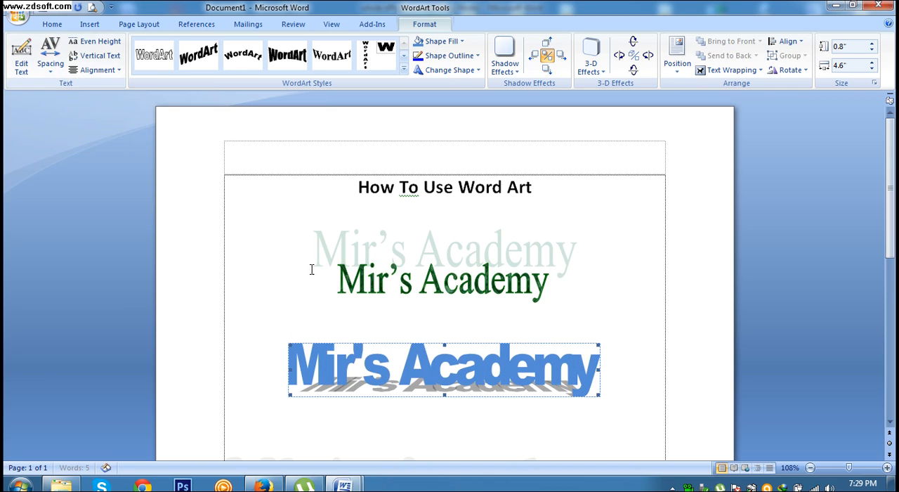
{"action": "left_click", "coordinate": [57, 71]}
{"action": "left_click", "coordinate": [81, 115]}
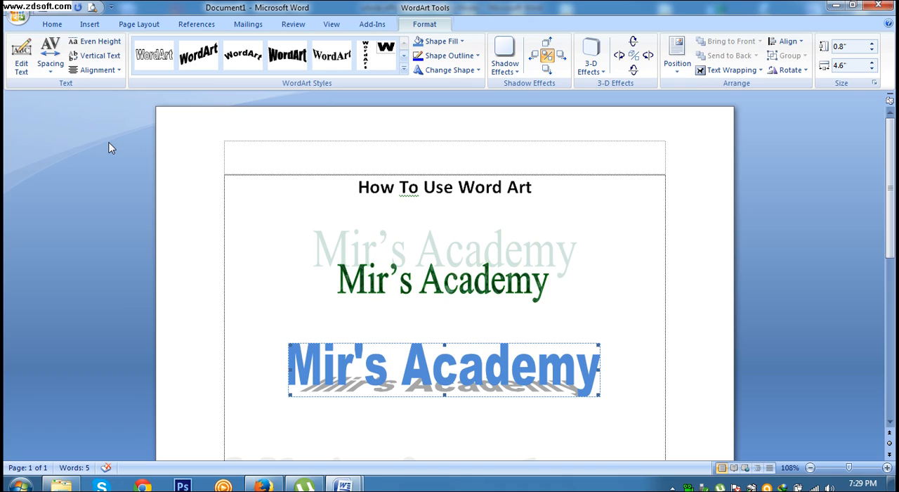
Step: Try vertical text on the blue WordArt and switch it back to horizontal
{"action": "scroll", "coordinate": [246, 220], "scroll_direction": "down", "scroll_amount": 2}
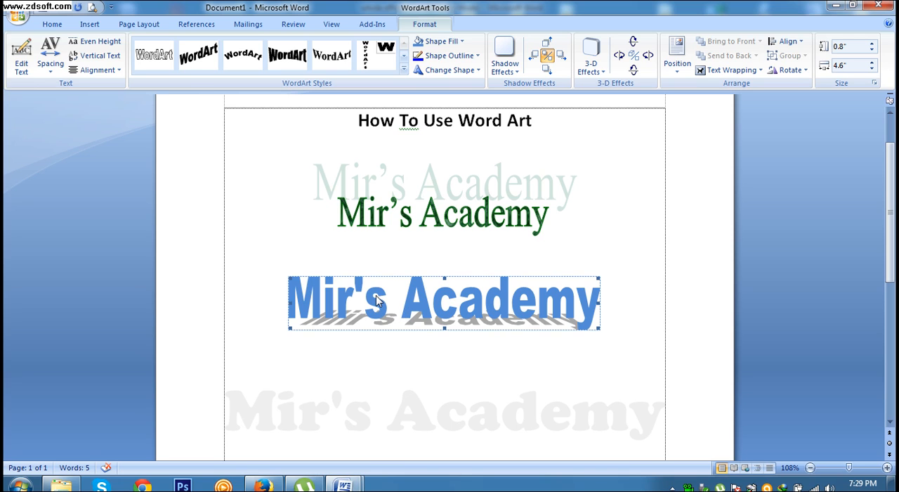
{"action": "left_click", "coordinate": [109, 59]}
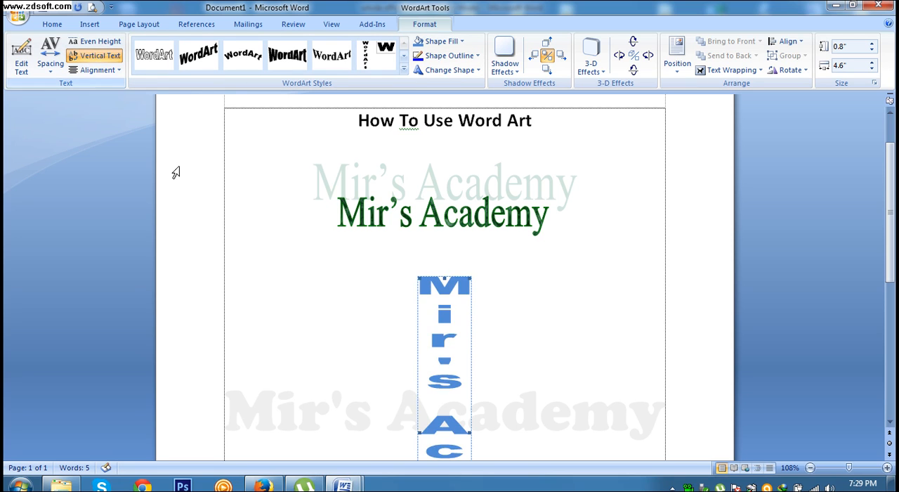
{"action": "scroll", "coordinate": [560, 445], "scroll_direction": "down", "scroll_amount": 7}
{"action": "scroll", "coordinate": [498, 355], "scroll_direction": "up", "scroll_amount": 2}
{"action": "scroll", "coordinate": [499, 355], "scroll_direction": "up", "scroll_amount": 1}
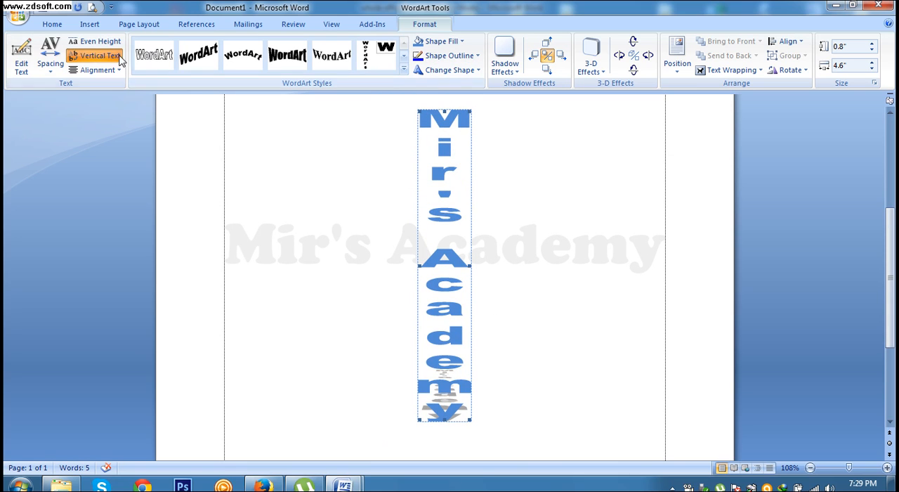
{"action": "left_click", "coordinate": [95, 56]}
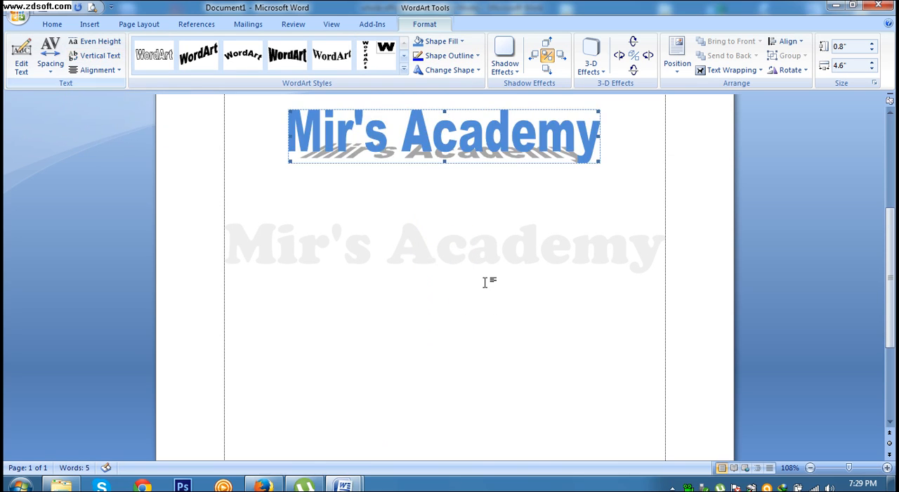
{"action": "scroll", "coordinate": [485, 282], "scroll_direction": "up", "scroll_amount": 2}
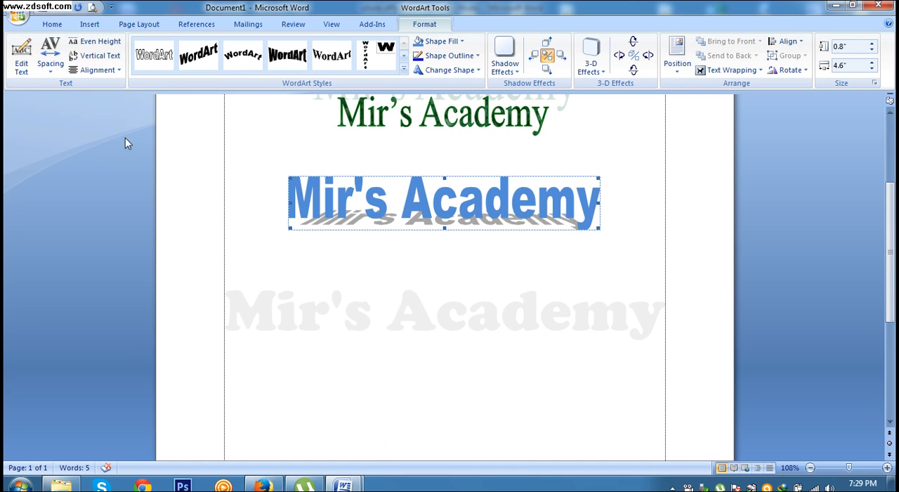
Step: Change the font of the blue WordArt's text to Arabic Typesetting
{"action": "left_click", "coordinate": [21, 69]}
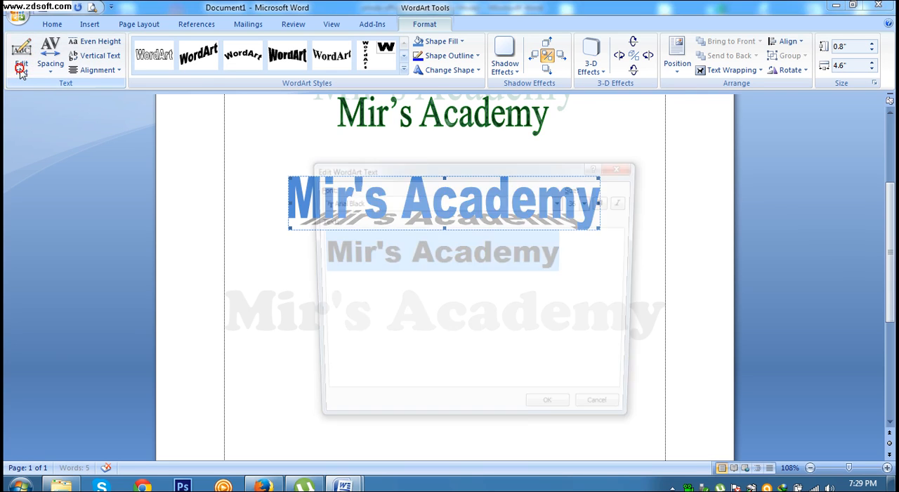
{"action": "left_click", "coordinate": [567, 265]}
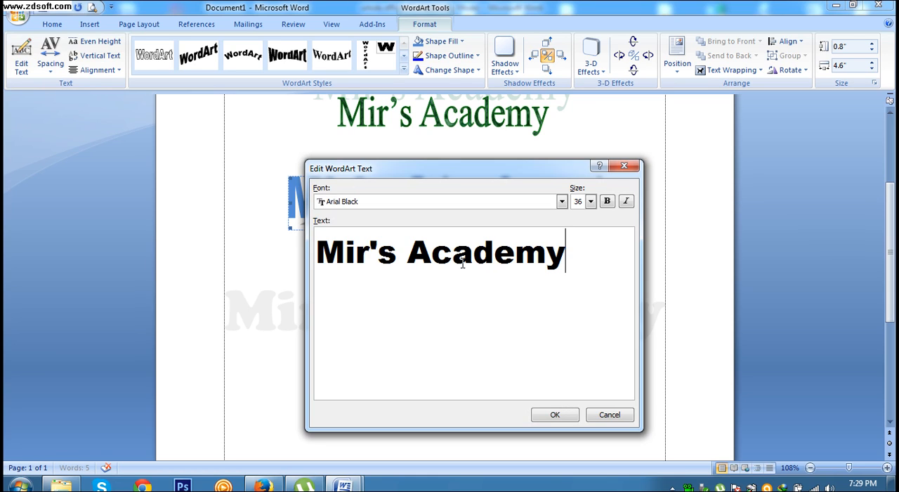
{"action": "left_click_drag", "start_coordinate": [563, 257], "coordinate": [327, 257]}
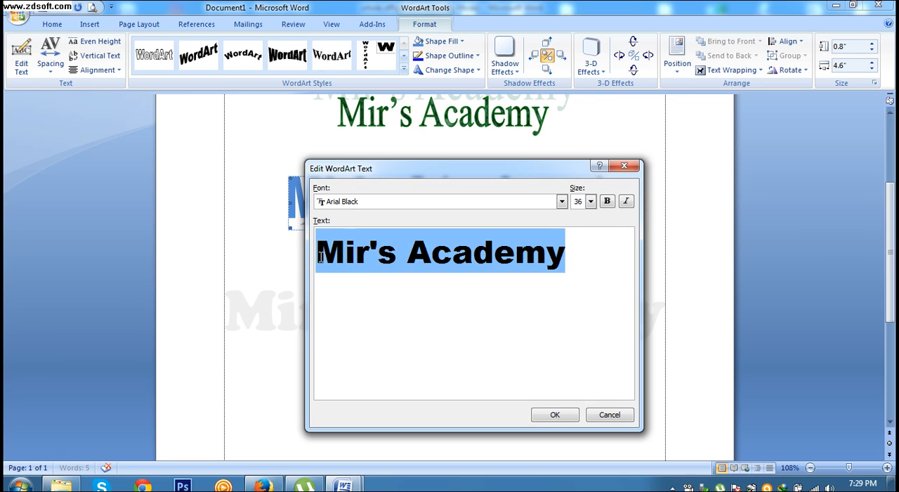
{"action": "left_click", "coordinate": [435, 201]}
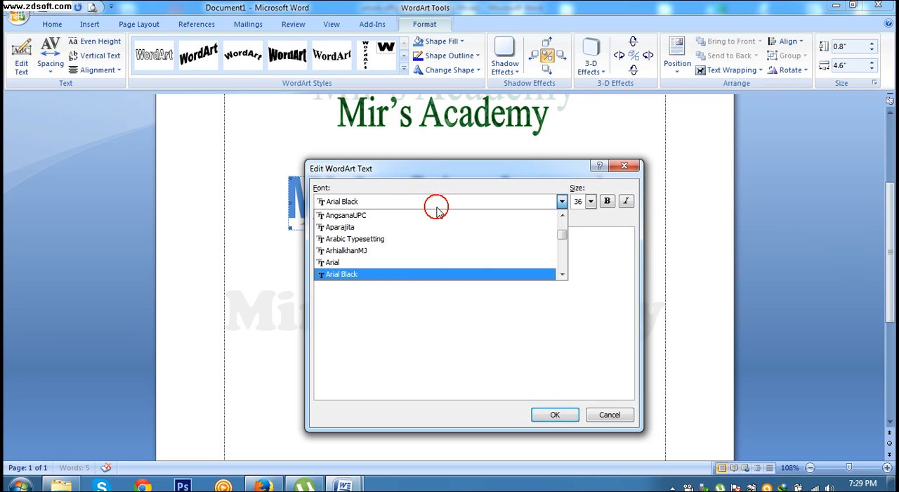
{"action": "left_click", "coordinate": [378, 239]}
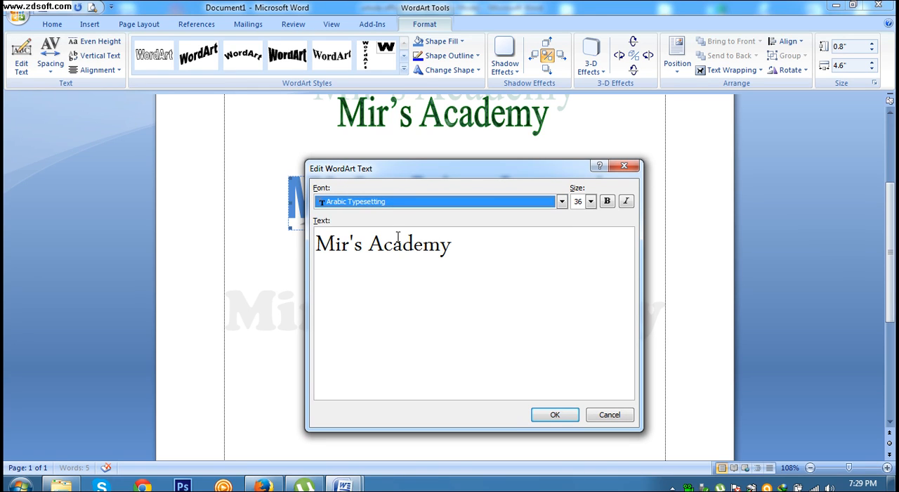
{"action": "left_click", "coordinate": [555, 415]}
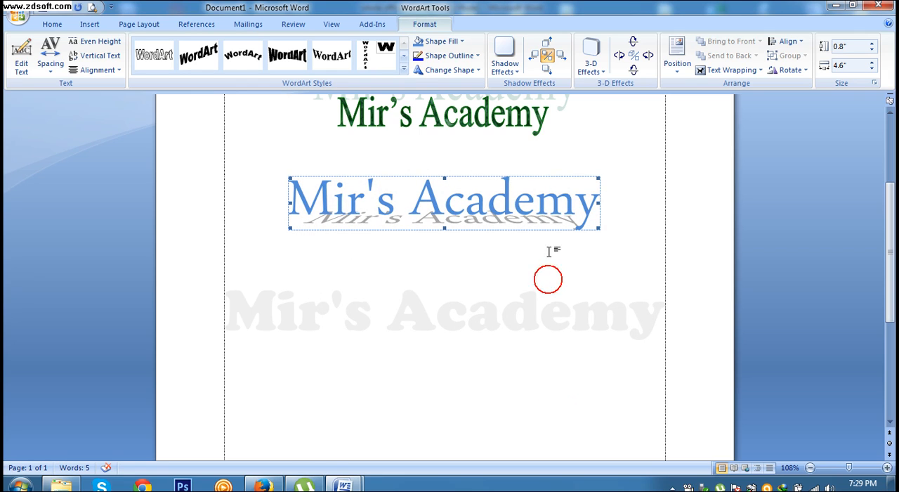